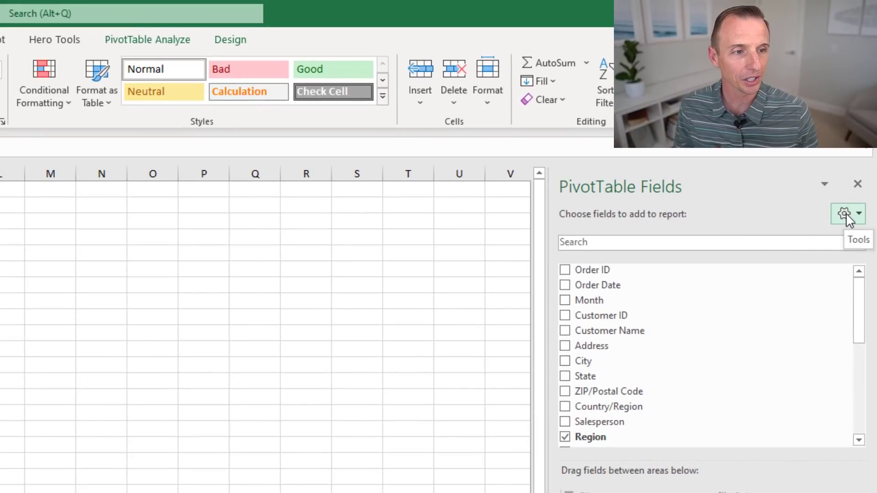
# - Try the field list layouts via the Tools gear, stacking fields above the areas and resizing the section
pyautogui.click(846, 213)
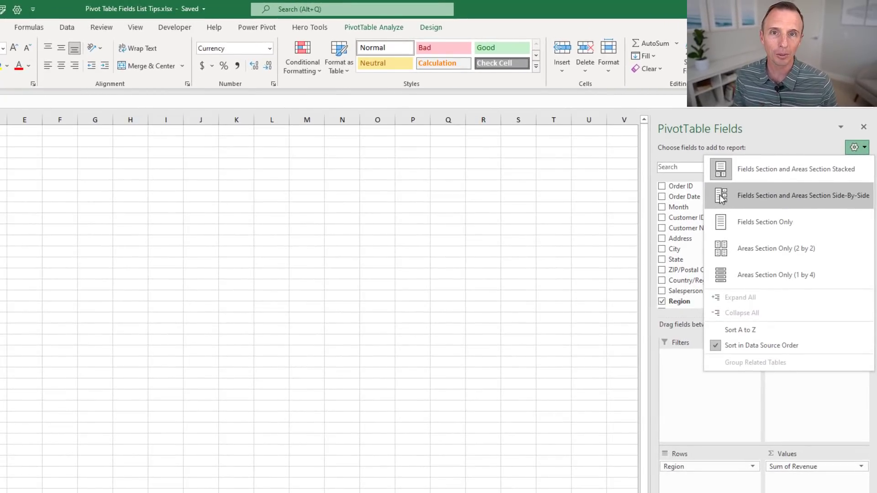
pyautogui.click(721, 198)
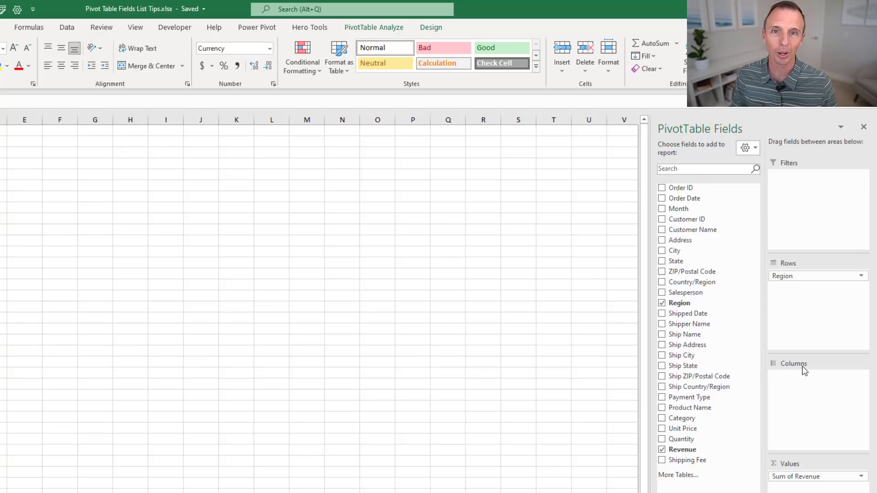
pyautogui.moveTo(685, 335)
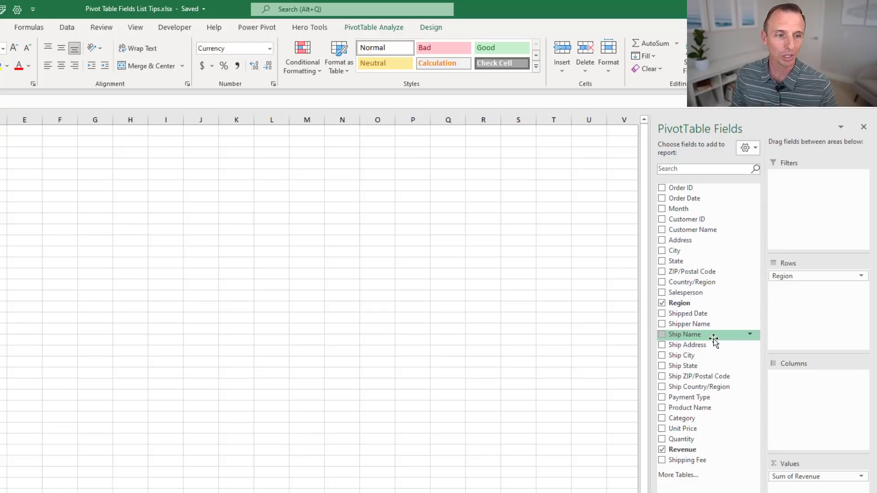
pyautogui.click(751, 152)
pyautogui.click(745, 168)
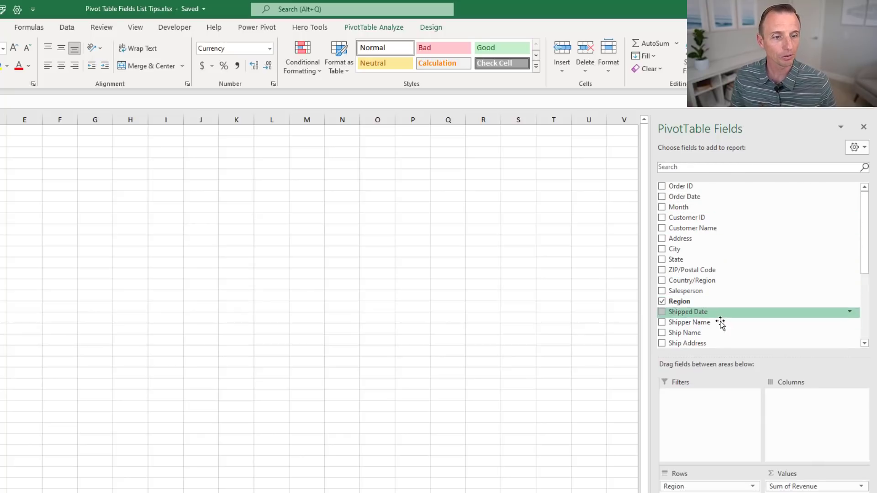
pyautogui.moveTo(864, 268); pyautogui.dragTo(865, 332)
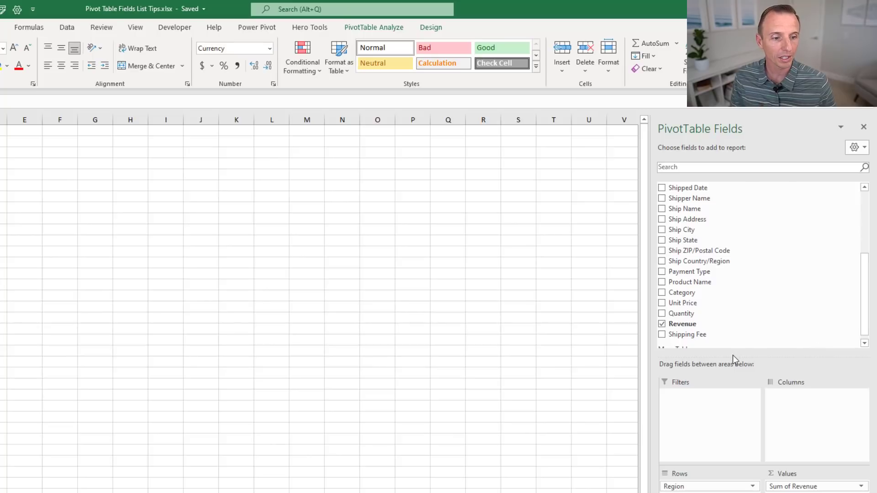
pyautogui.moveTo(730, 356)
pyautogui.mouseDown()
pyautogui.moveTo(729, 375)
pyautogui.moveTo(727, 344)
pyautogui.mouseUp()
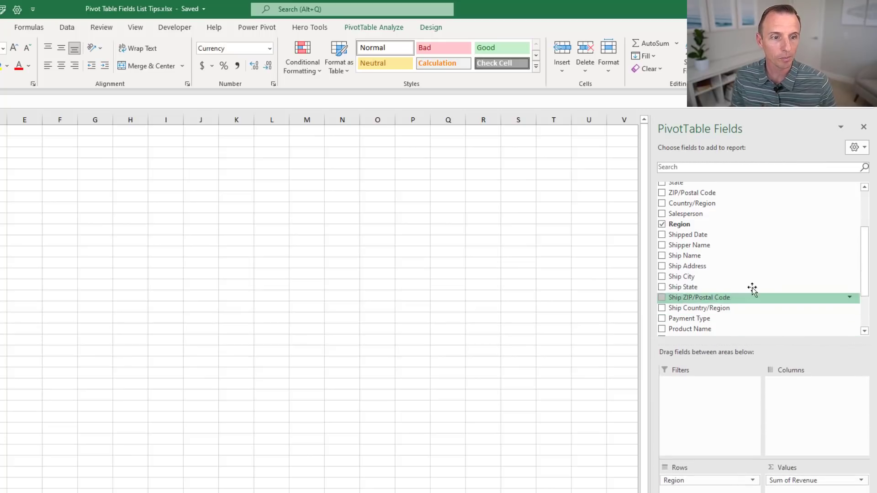
# - Switch the field list to Fields Section and Areas Section Side-By-Side
pyautogui.click(854, 147)
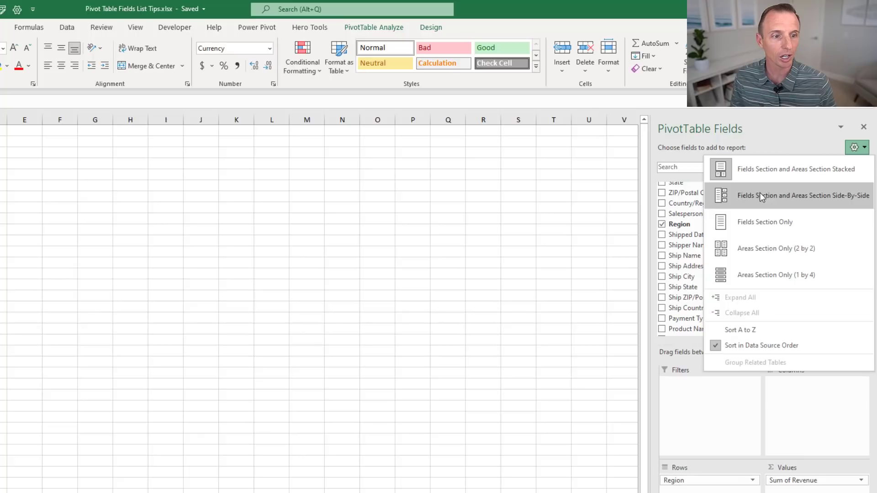
pyautogui.click(764, 195)
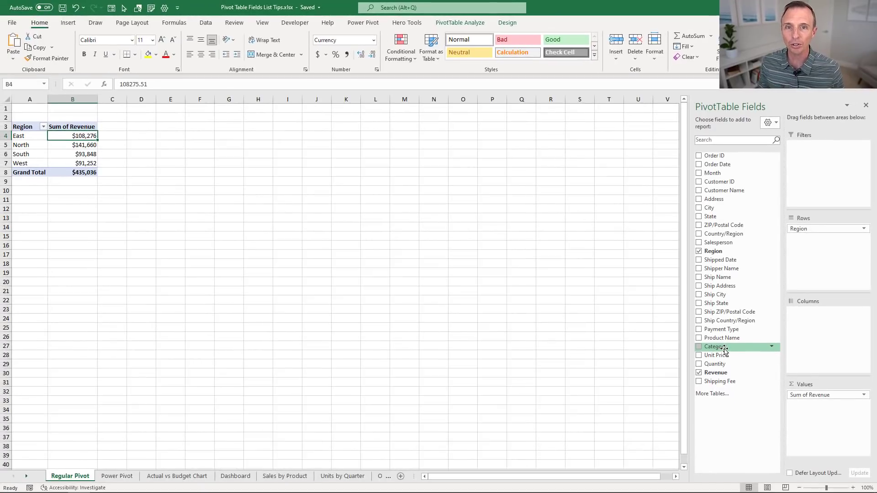
# - Show the Power Pivot sheet and select inside its pivot to reveal the data-model field list
pyautogui.click(118, 476)
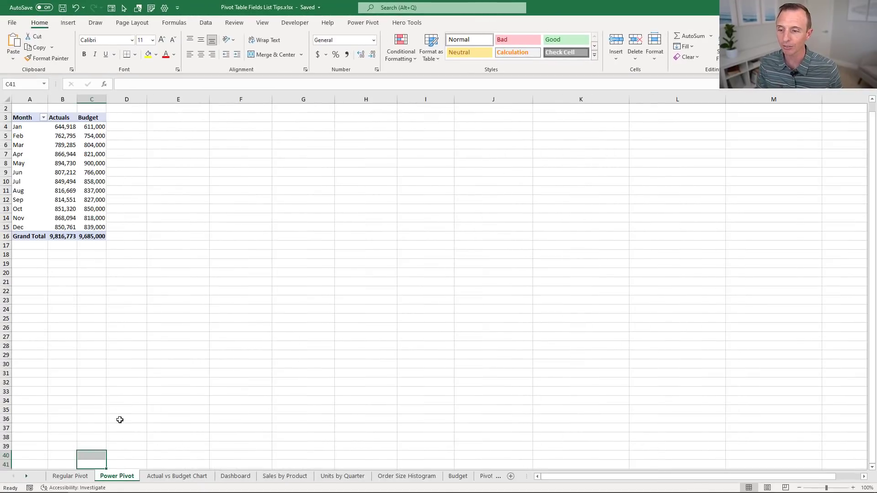
pyautogui.click(80, 166)
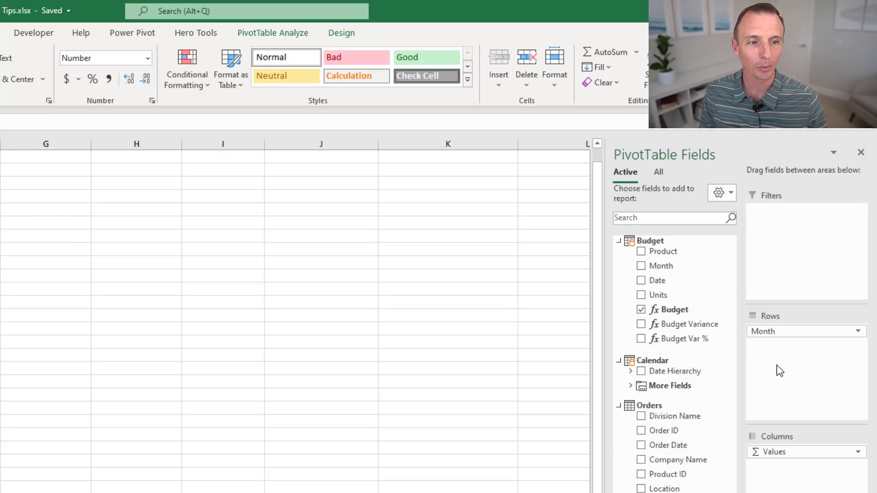
pyautogui.click(728, 194)
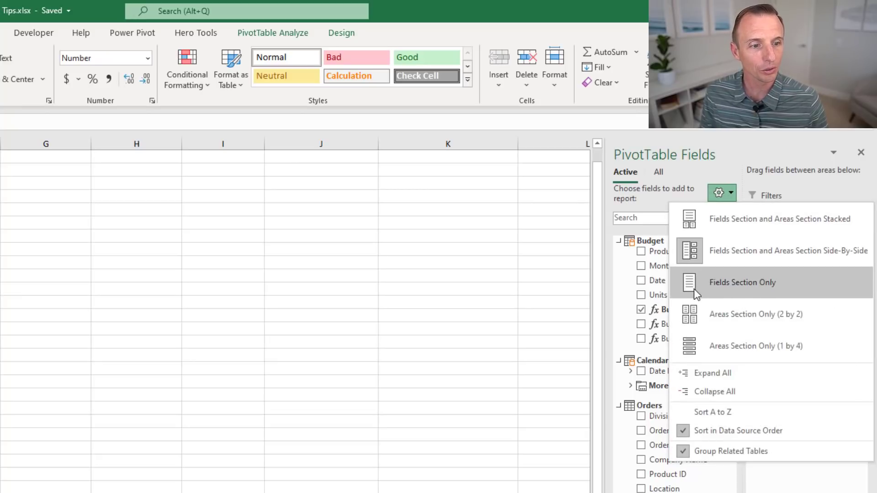
pyautogui.click(692, 282)
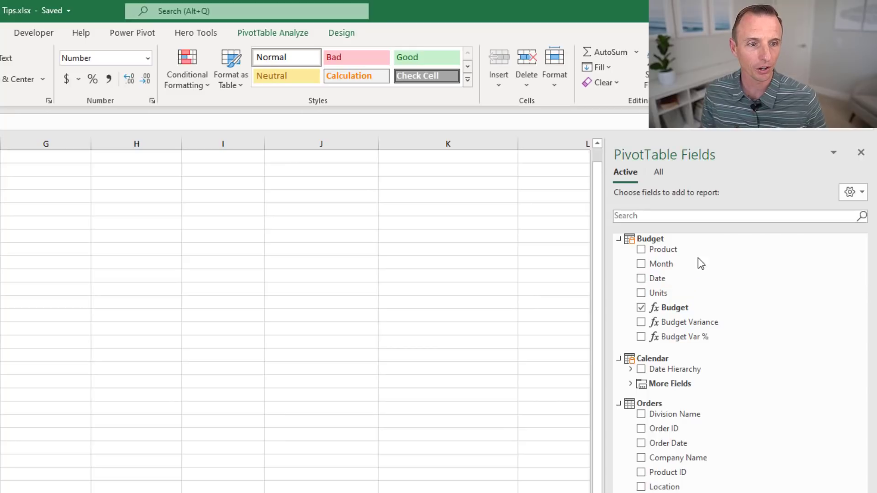
pyautogui.click(848, 193)
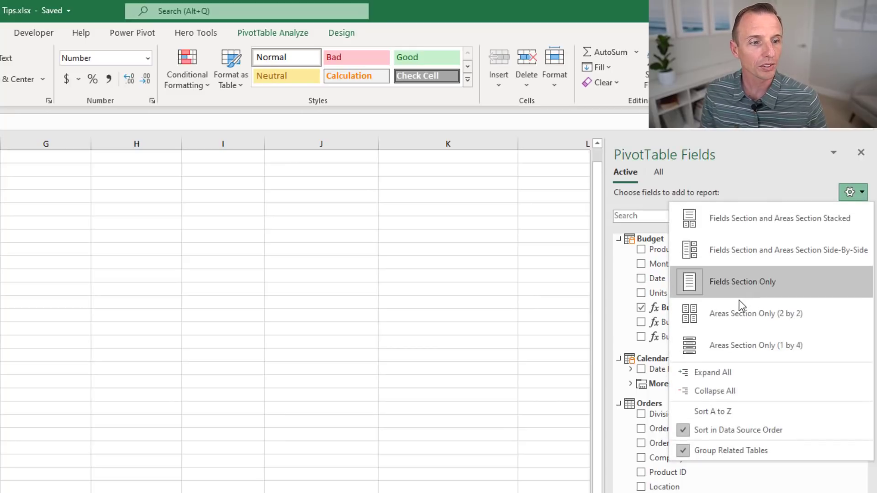
pyautogui.click(721, 316)
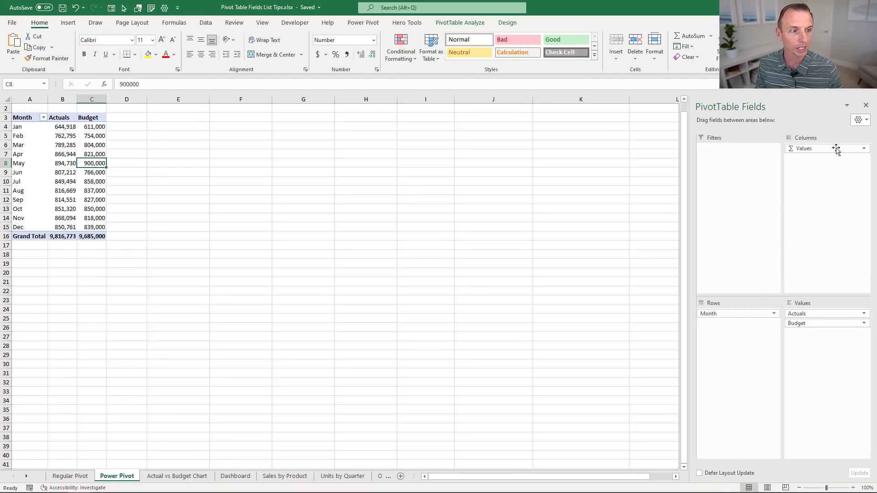
pyautogui.click(857, 120)
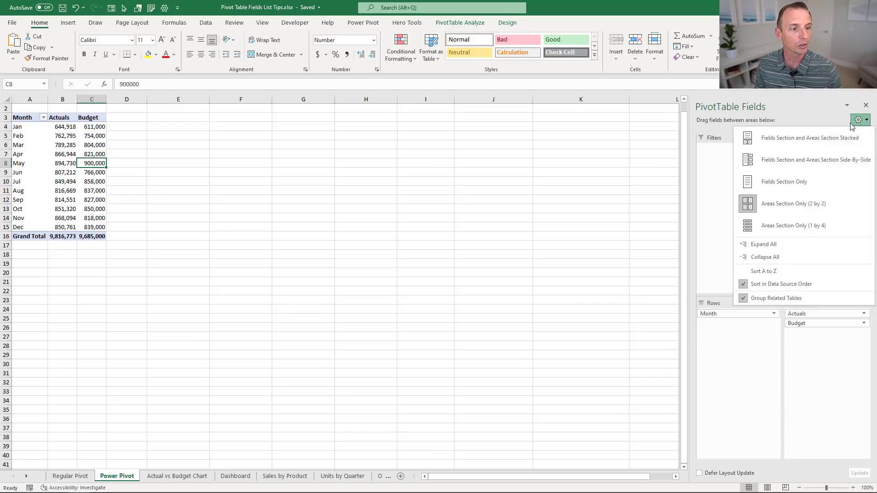
pyautogui.click(766, 230)
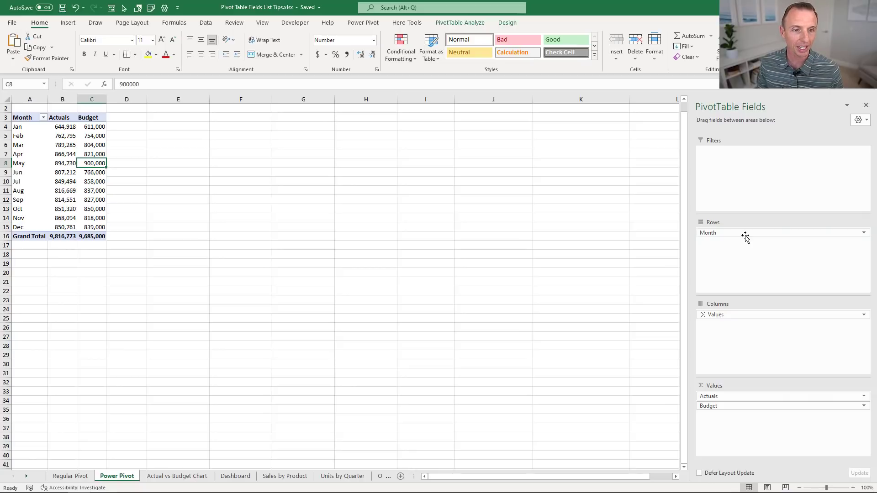
pyautogui.click(858, 120)
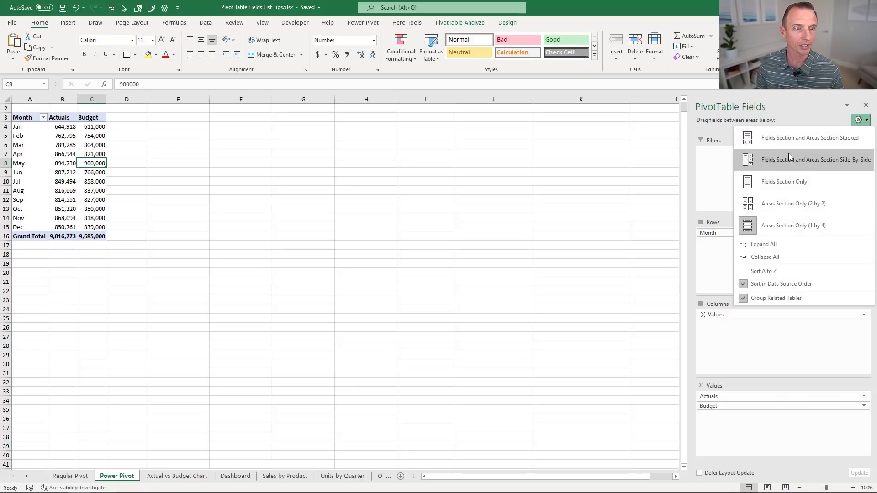
pyautogui.click(769, 160)
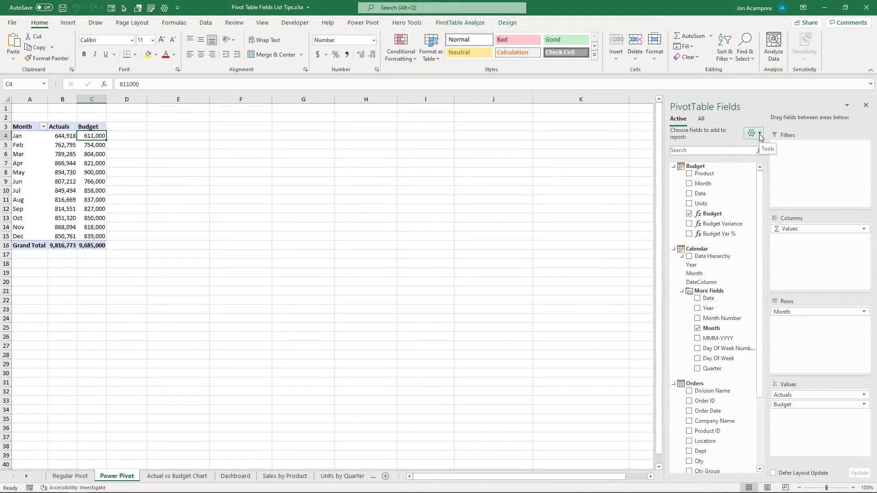
pyautogui.click(757, 134)
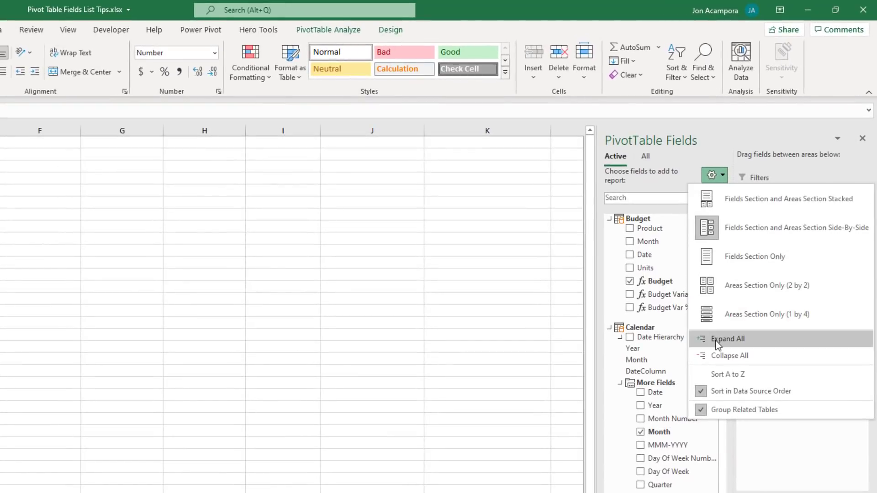
pyautogui.click(716, 357)
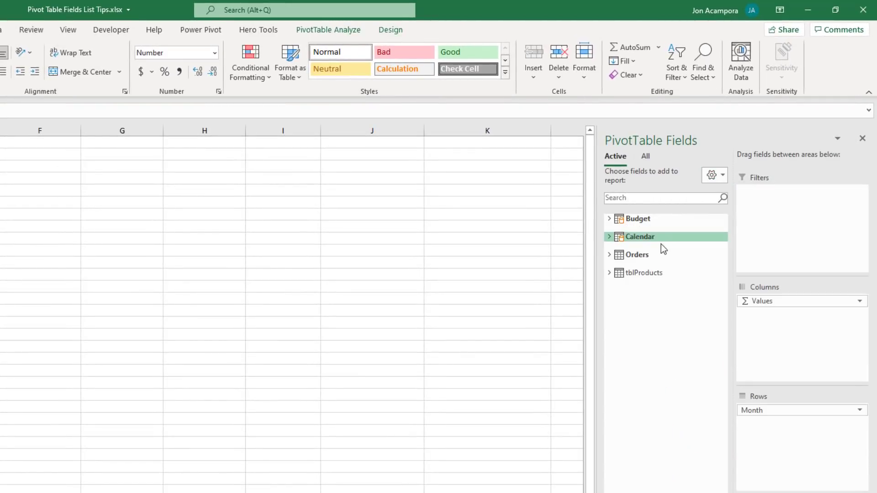
pyautogui.click(714, 176)
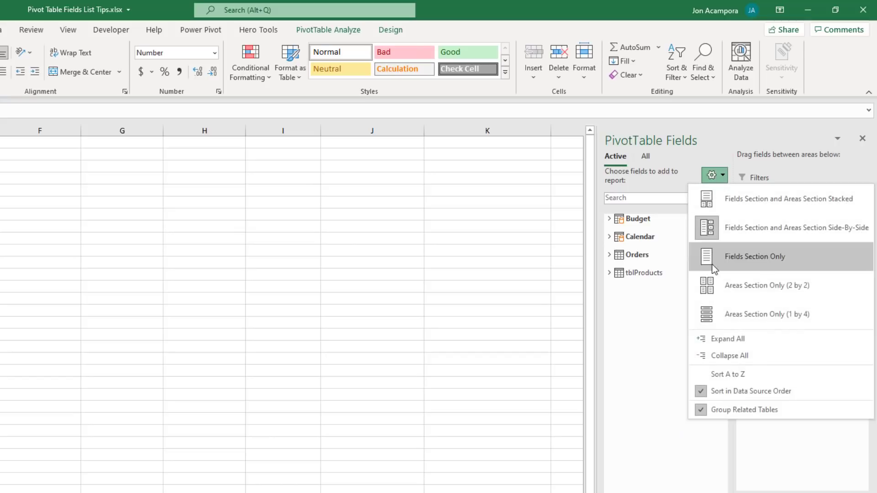
pyautogui.click(719, 340)
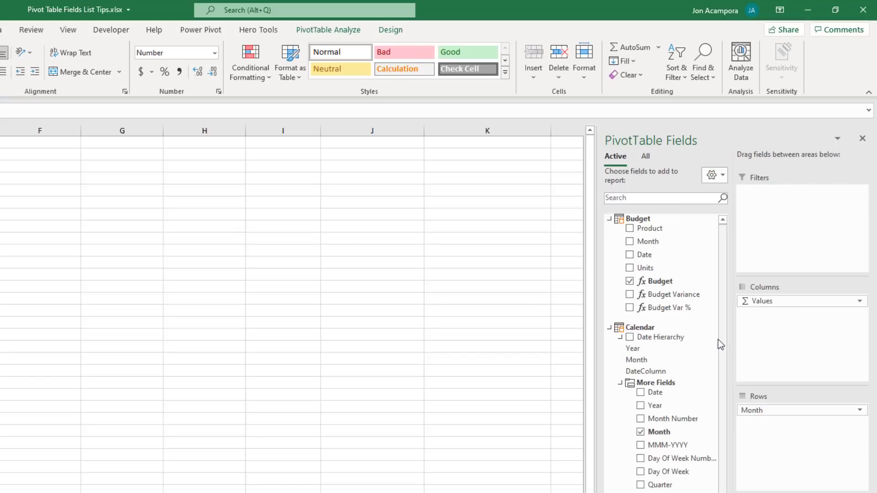
pyautogui.click(721, 179)
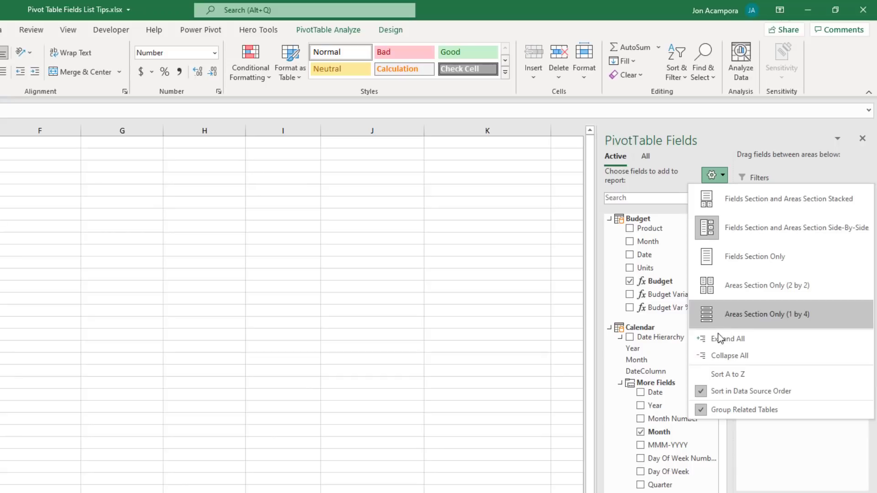
pyautogui.click(712, 375)
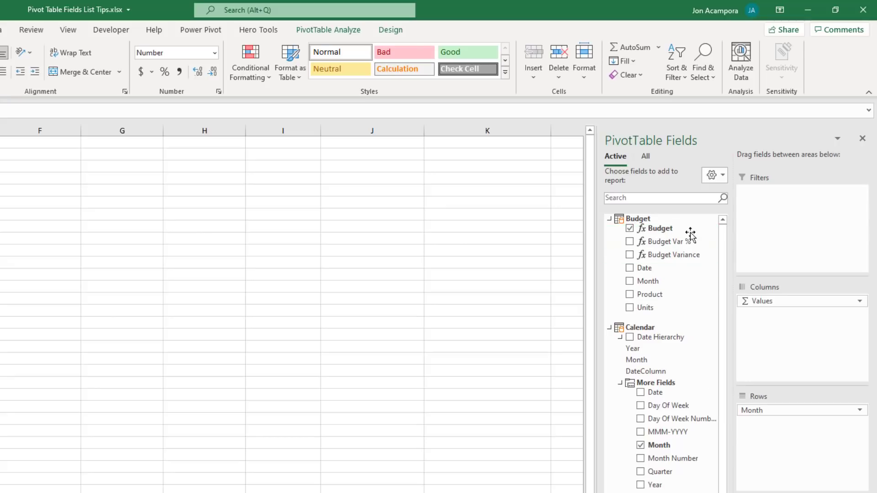
pyautogui.click(713, 176)
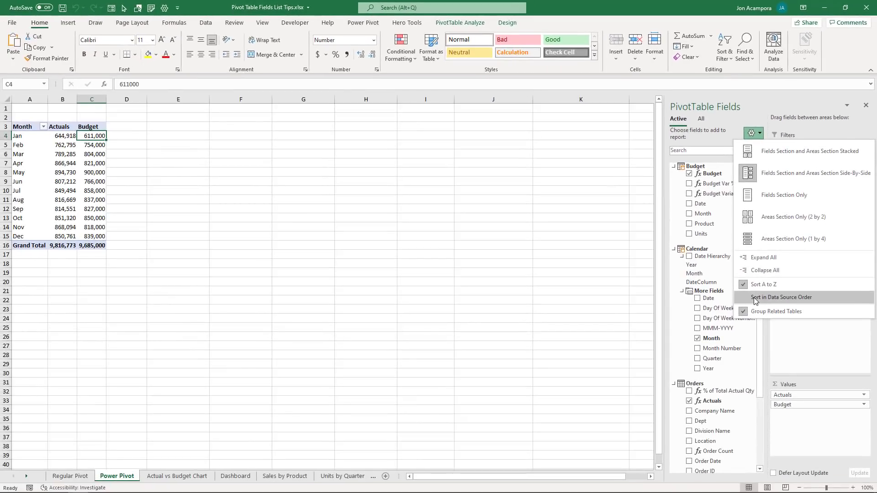
pyautogui.click(753, 297)
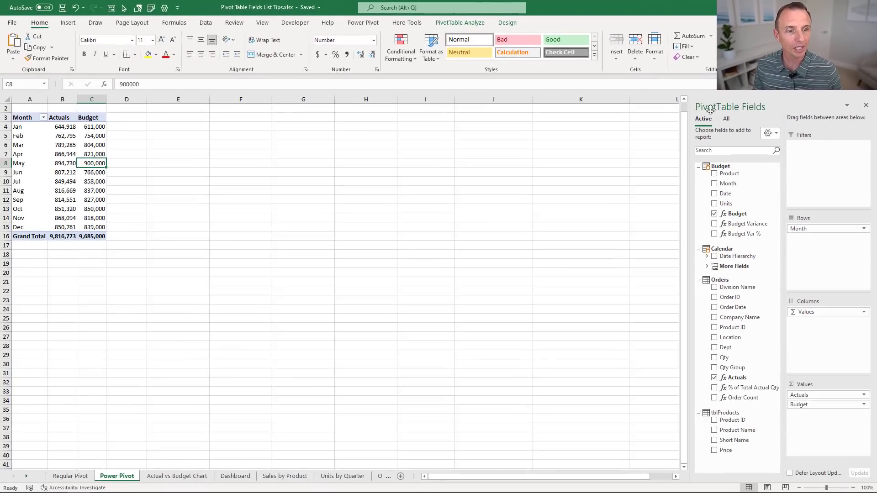
# - Undock the PivotTable Fields list to float over the sheet, then reposition and resize it
pyautogui.moveTo(732, 151)
pyautogui.mouseDown()
pyautogui.moveTo(630, 111)
pyautogui.moveTo(283, 138)
pyautogui.mouseUp()
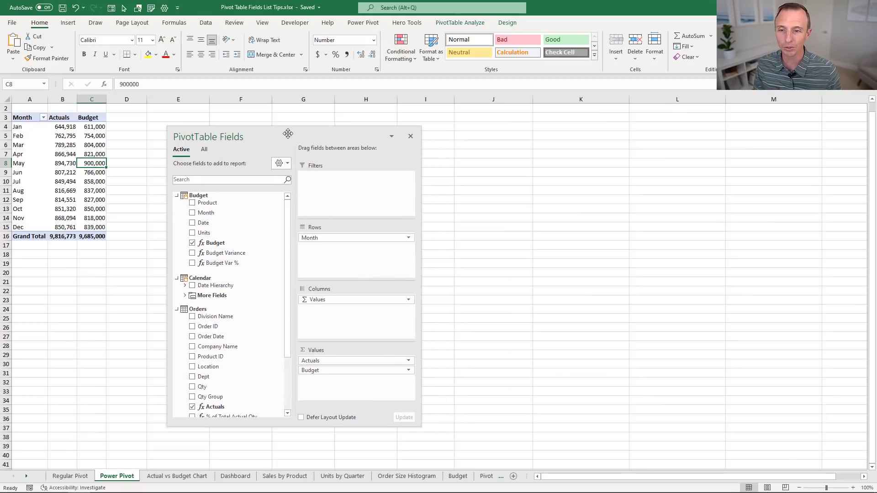
pyautogui.moveTo(284, 138); pyautogui.dragTo(245, 122)
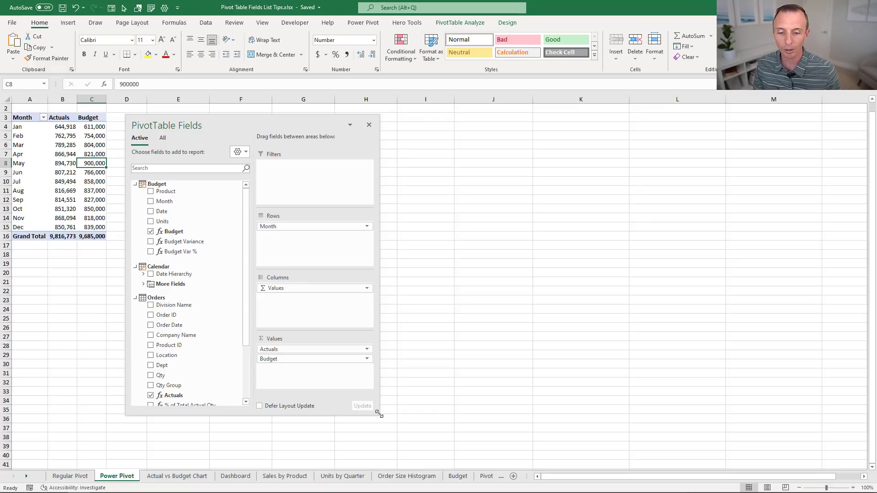
pyautogui.moveTo(378, 414); pyautogui.dragTo(361, 406)
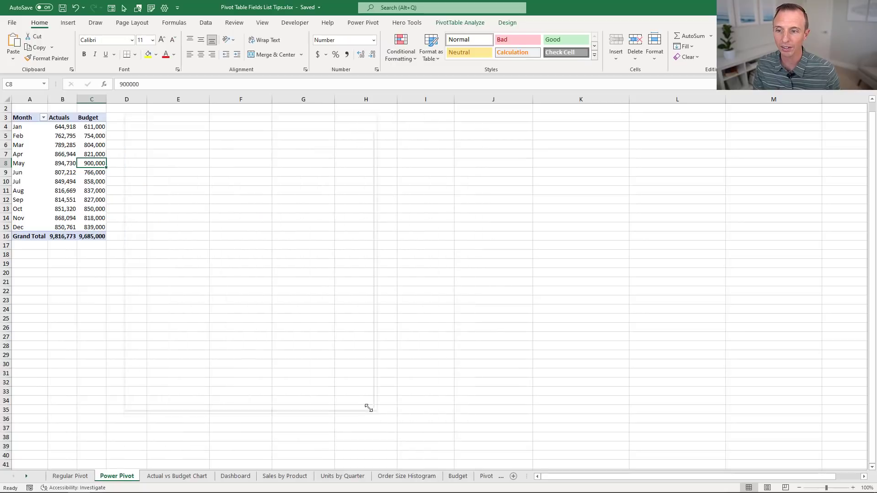
pyautogui.moveTo(361, 406); pyautogui.dragTo(348, 442)
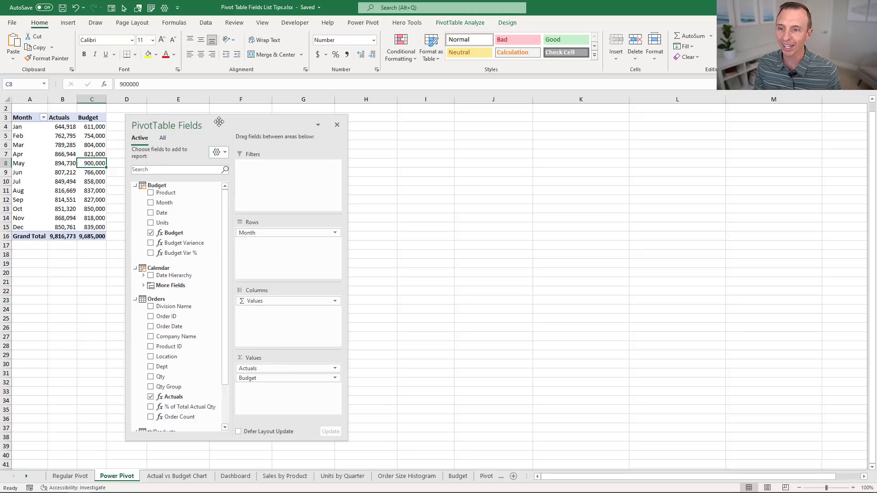
# - Dock the field list along the left edge, then float it over the worksheet again
pyautogui.moveTo(218, 121); pyautogui.dragTo(2, 142)
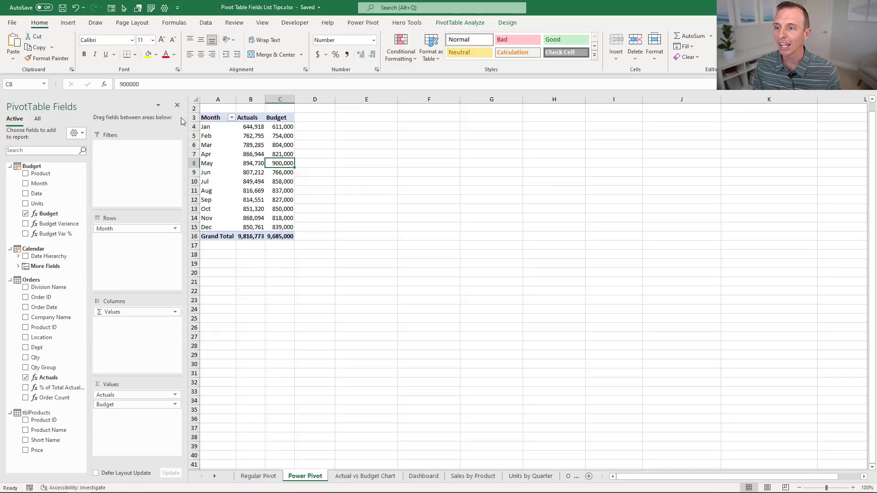
pyautogui.moveTo(136, 118); pyautogui.dragTo(621, 126)
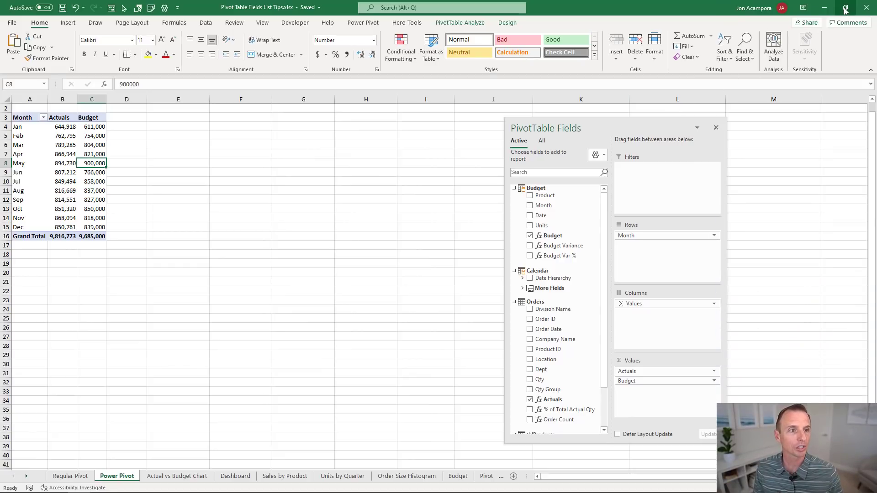
# - Restore the window down, dock the field list inside its right side, then pull it out beyond the window
pyautogui.click(846, 8)
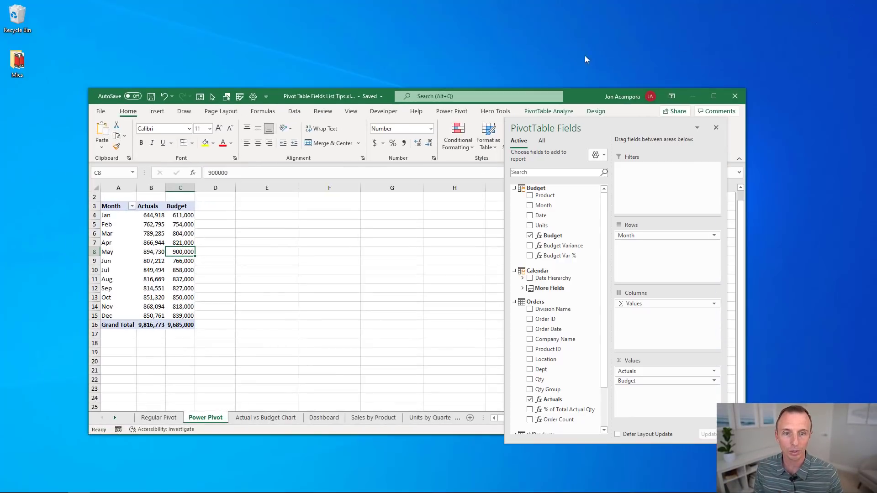
pyautogui.moveTo(273, 104); pyautogui.dragTo(204, 118)
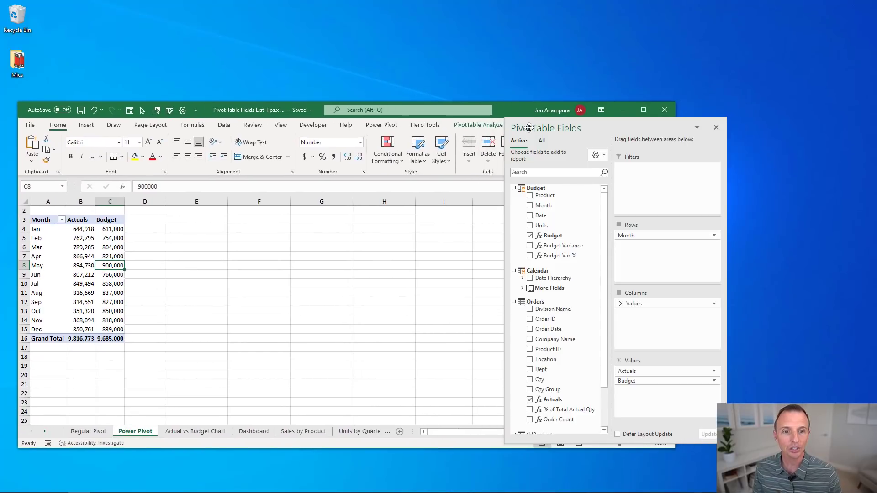
pyautogui.moveTo(530, 128); pyautogui.dragTo(697, 129)
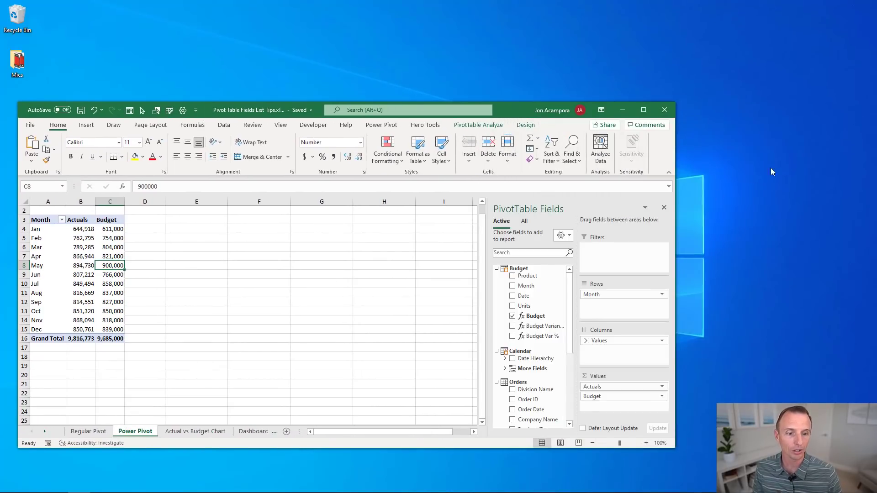
pyautogui.moveTo(544, 209); pyautogui.dragTo(755, 116)
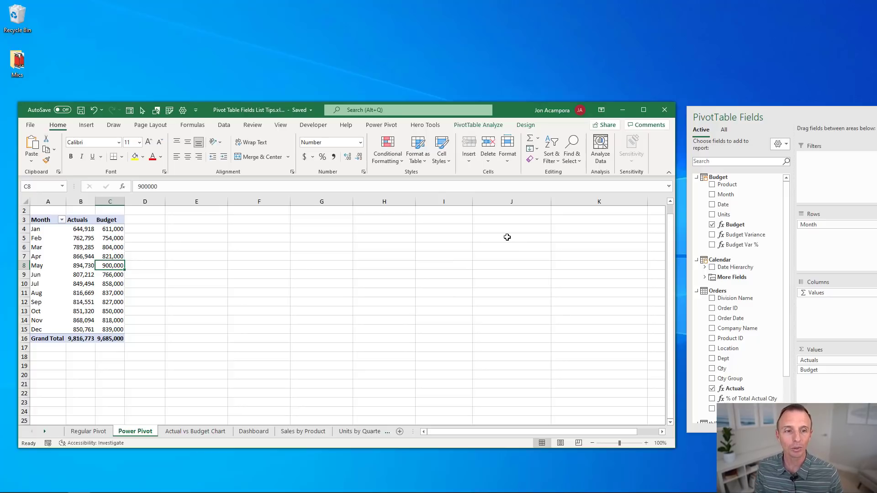
# - Maximize the window, float the field list, then re-dock it on the right via its title bar
pyautogui.click(643, 109)
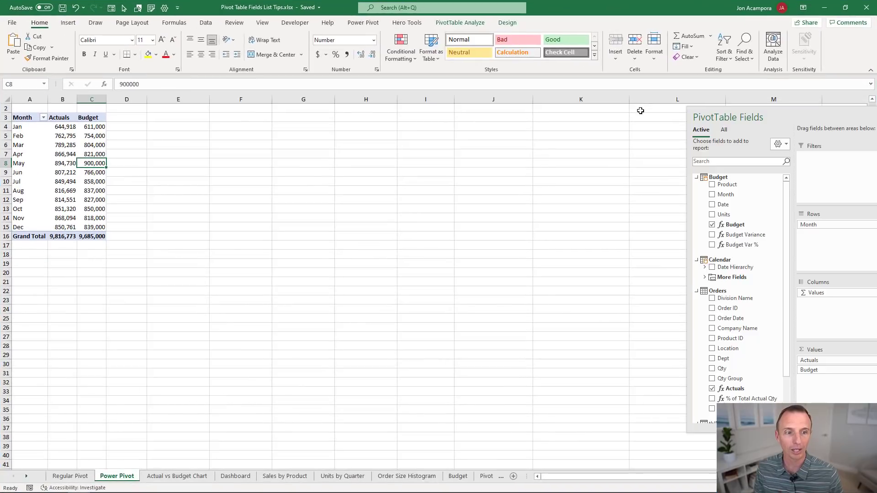
pyautogui.moveTo(715, 119); pyautogui.dragTo(424, 120)
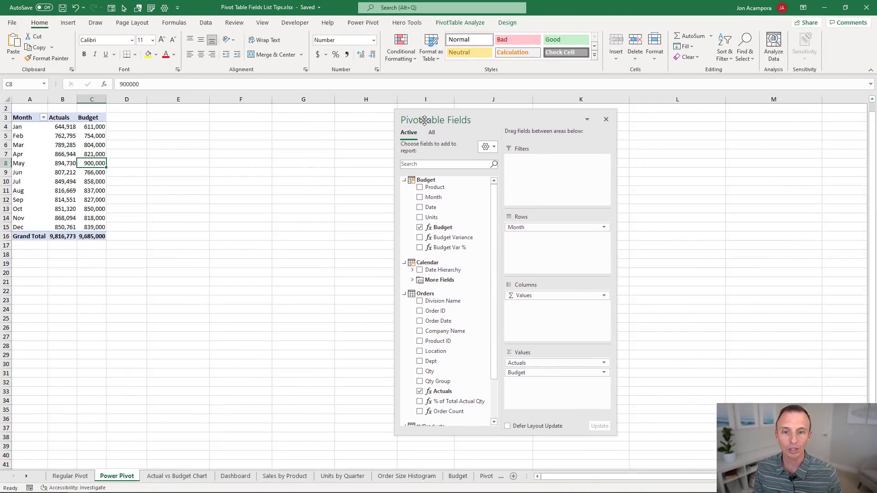
pyautogui.doubleClick(424, 120)
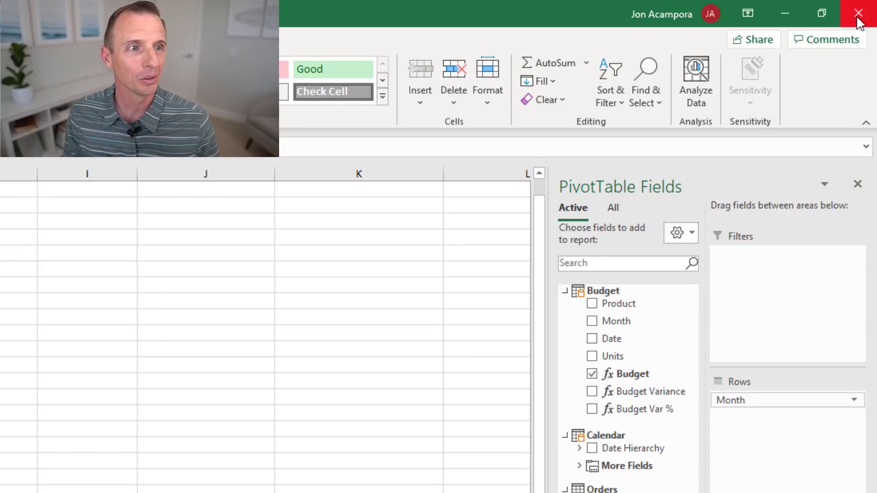
# - Close the PivotTable Fields list and select cells E4 then C4 to confirm it stays hidden
pyautogui.click(857, 185)
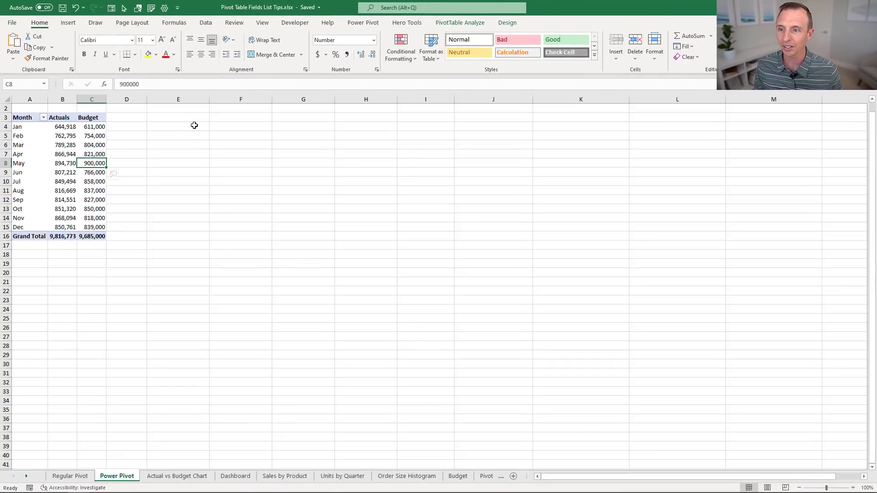
pyautogui.click(184, 126)
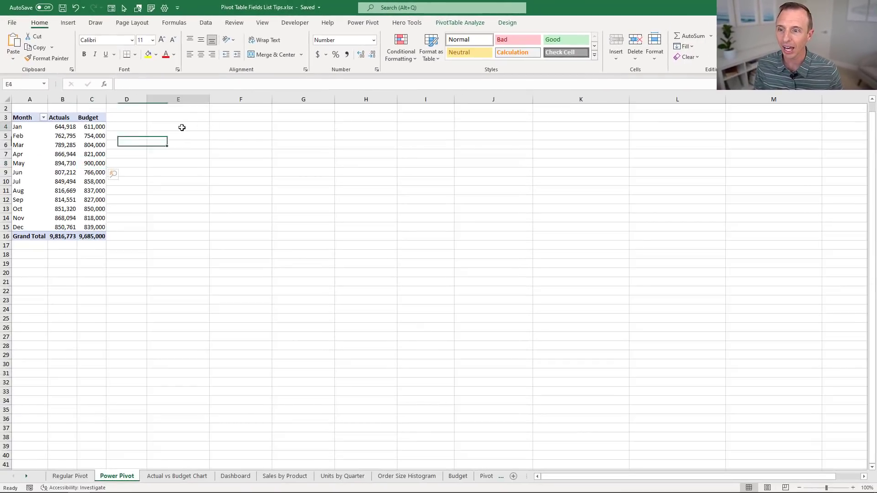
pyautogui.click(86, 126)
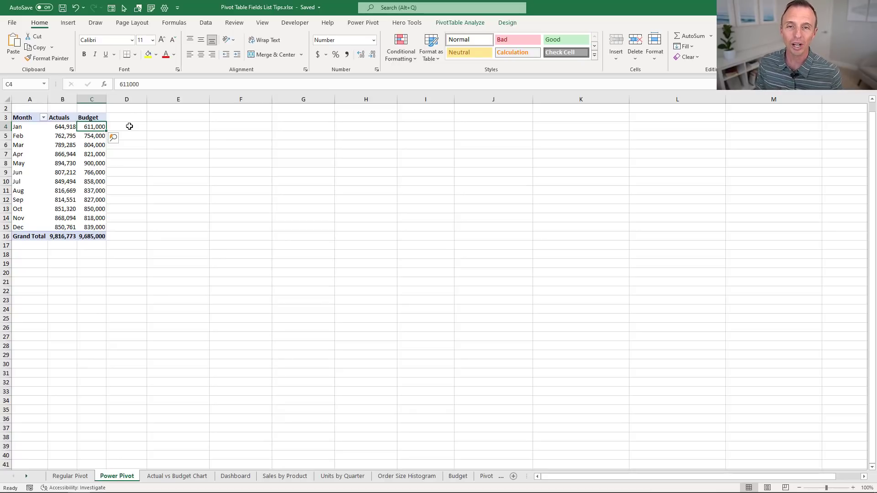
# - Restore the field list with Show Field List, then test it by selecting E4 and returning to C4
pyautogui.rightClick(83, 127)
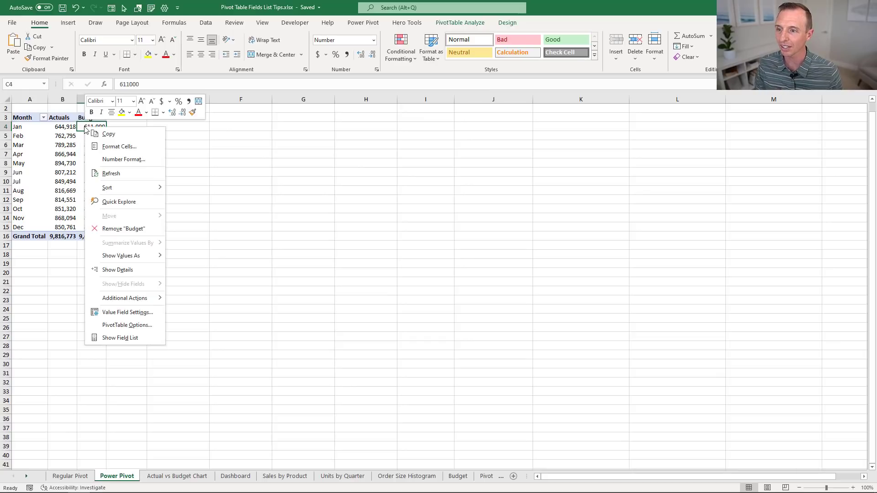
pyautogui.click(104, 338)
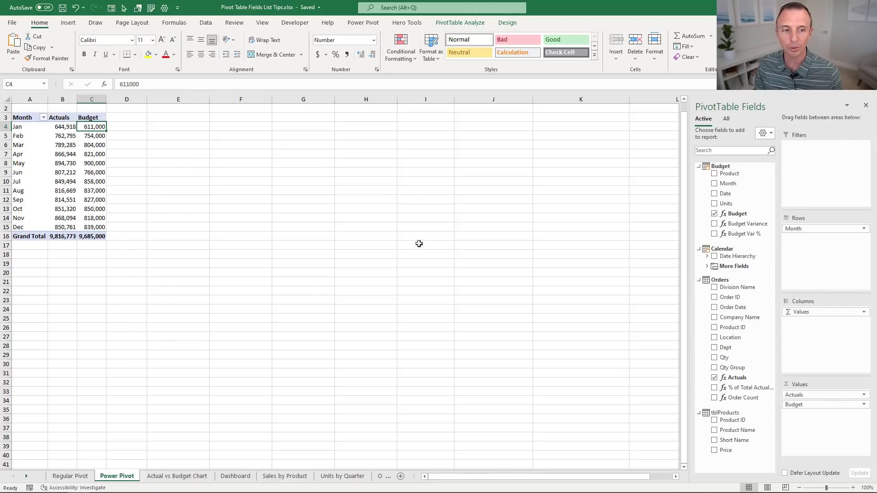
pyautogui.click(184, 127)
pyautogui.click(89, 127)
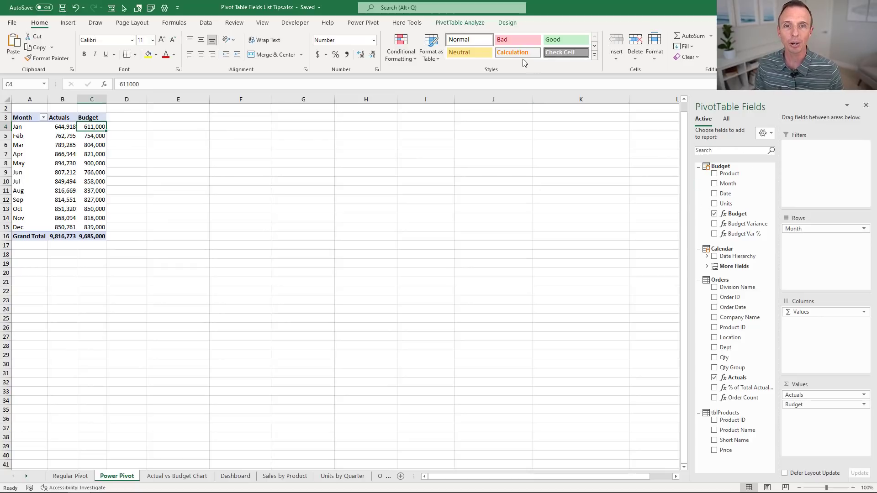
pyautogui.click(464, 25)
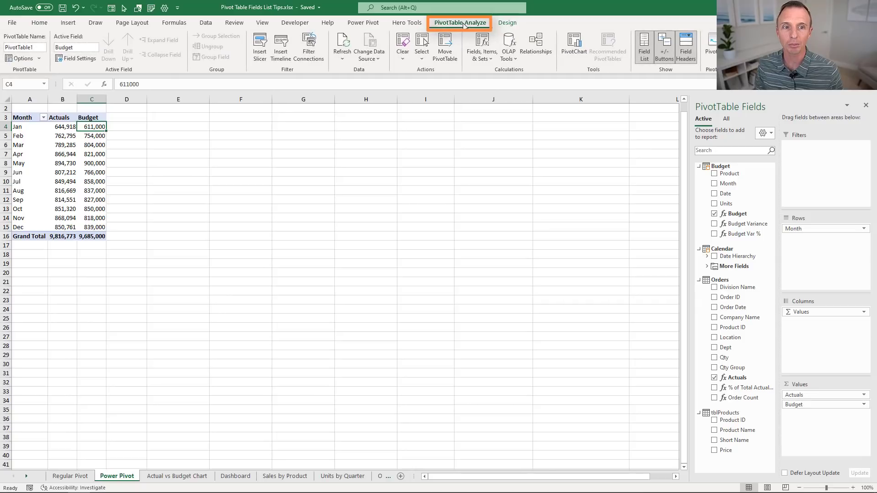
pyautogui.click(644, 59)
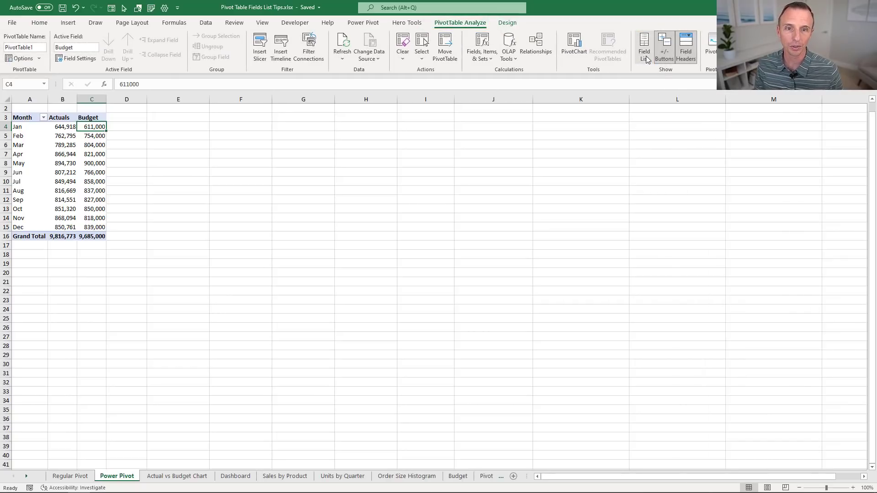
pyautogui.click(646, 60)
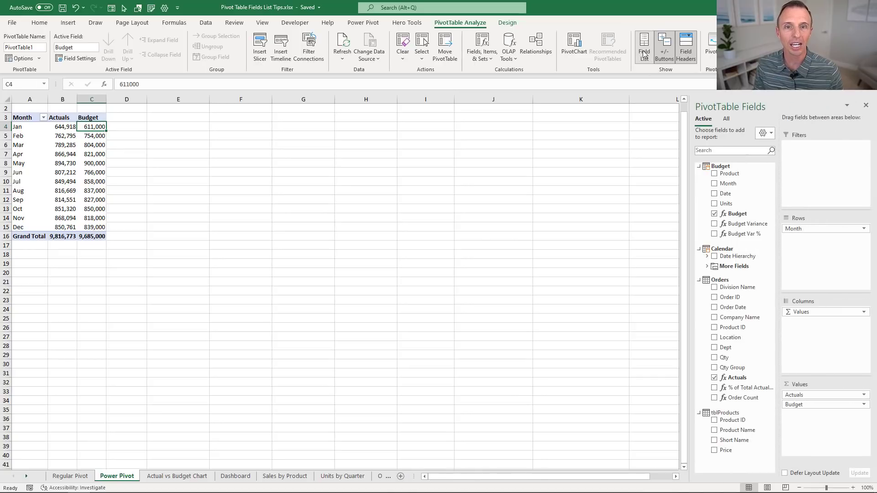
pyautogui.click(171, 126)
pyautogui.click(93, 126)
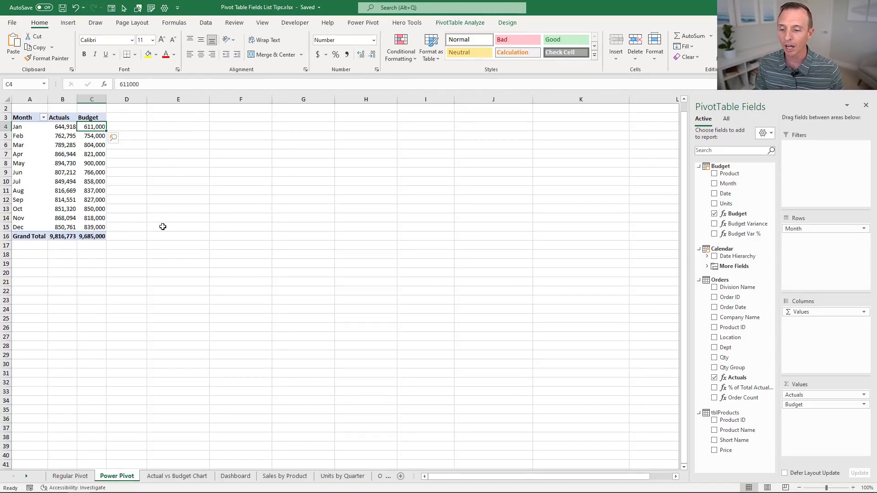
# - On the Actual vs Budget Chart sheet, bring up Format Chart Area in place of the field list
pyautogui.click(173, 476)
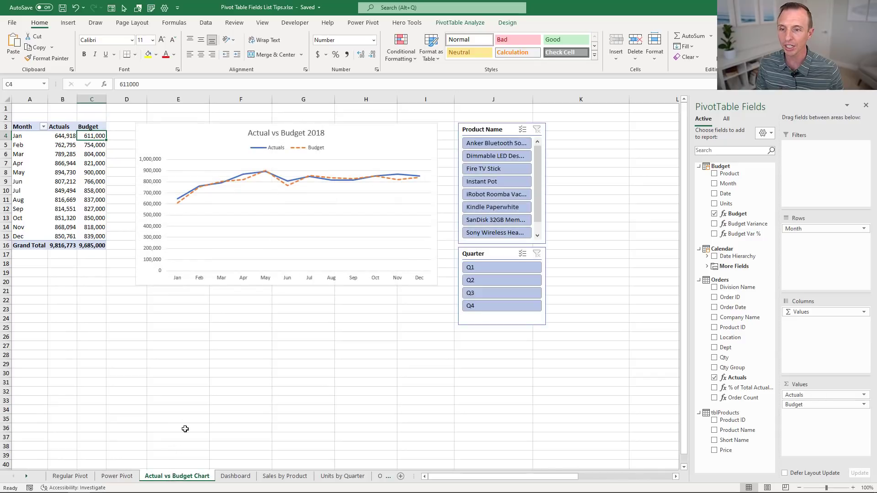
pyautogui.rightClick(185, 127)
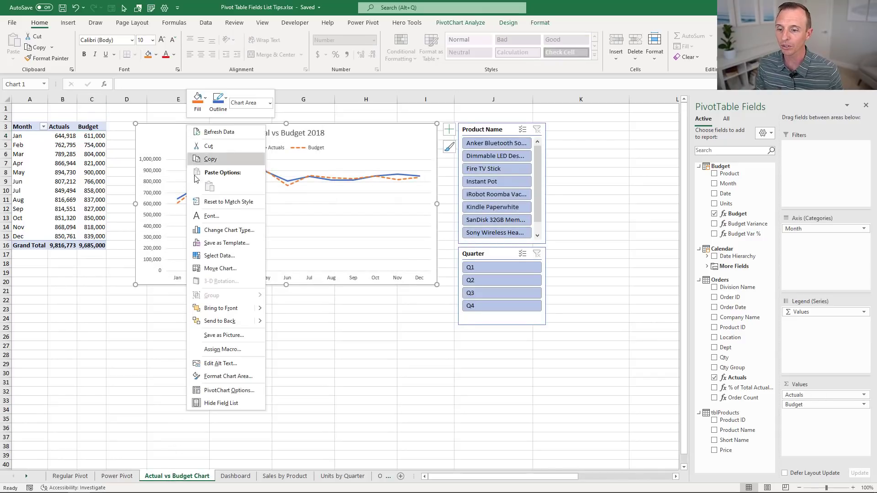
pyautogui.click(217, 376)
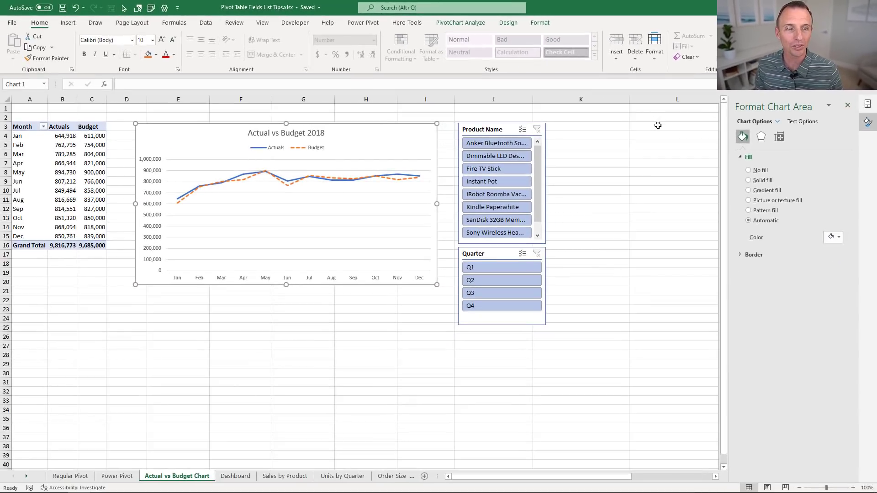
# - Select cell C4 in the pivot and switch the side pane back to the PivotTable Fields list
pyautogui.click(660, 125)
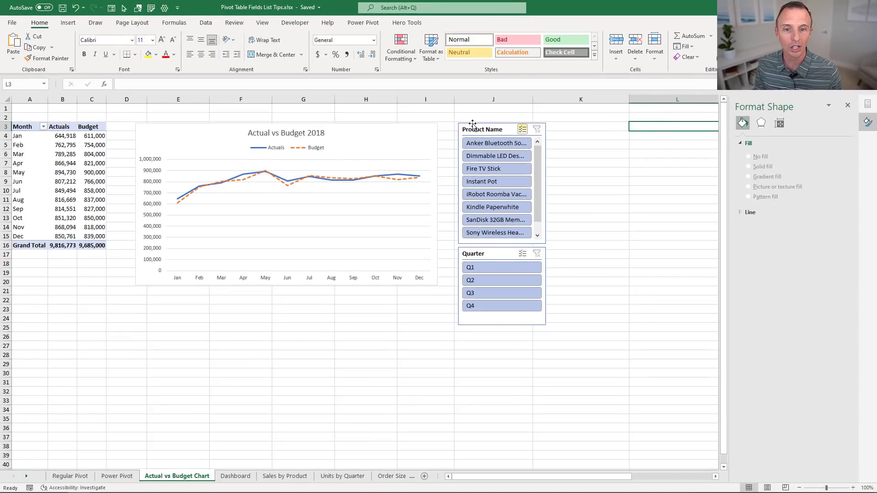
pyautogui.click(84, 136)
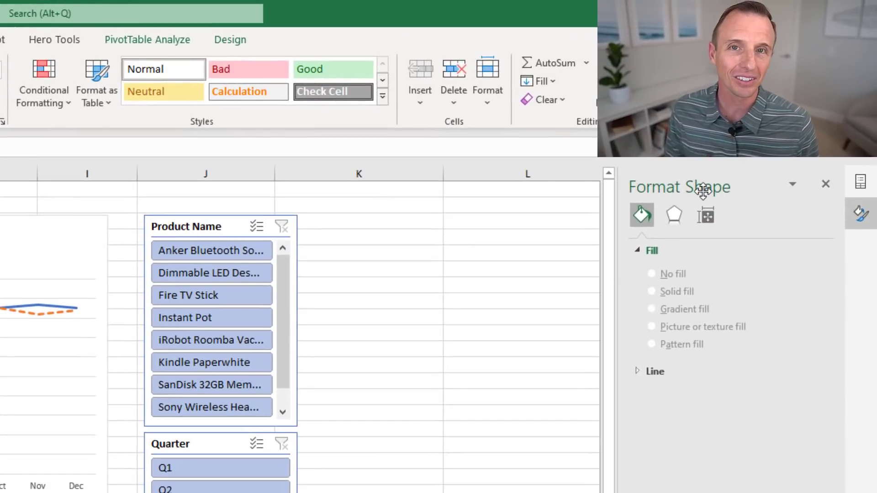
pyautogui.click(860, 184)
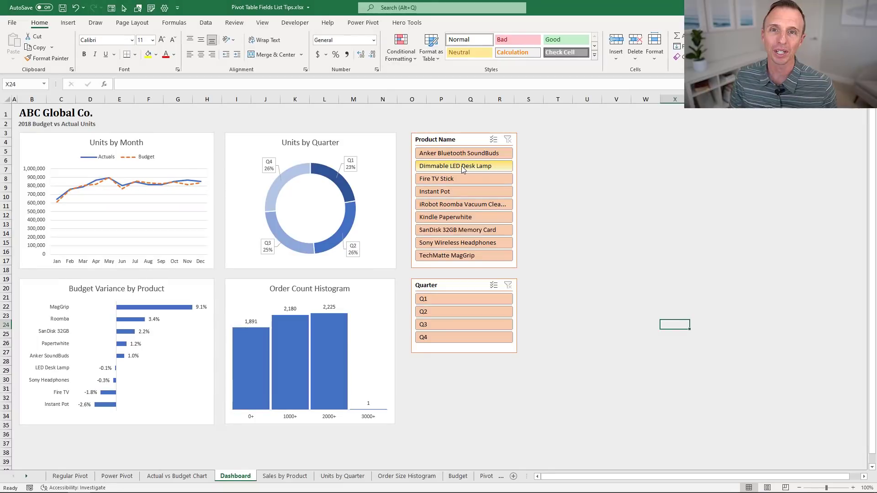
# - Filter the Dashboard to Dimmable LED Desk Lamp, then Fire TV Stick, then clear the Product Name filter
pyautogui.click(457, 166)
pyautogui.click(462, 180)
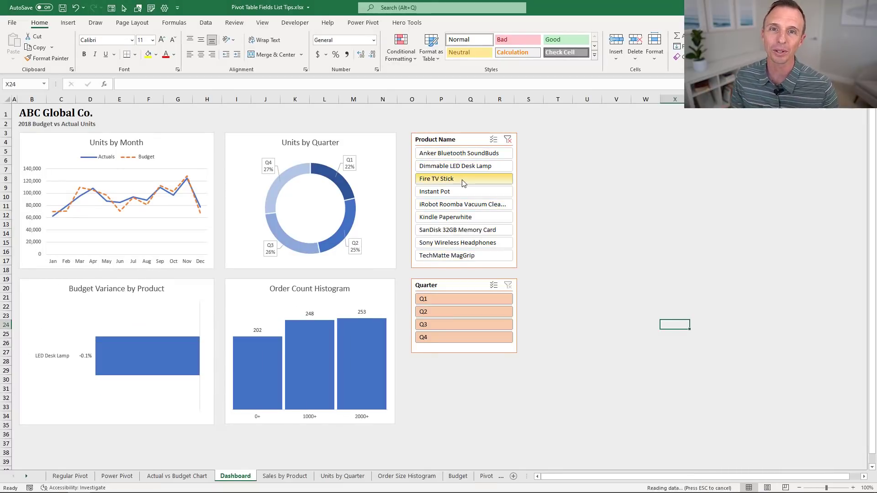
pyautogui.click(507, 140)
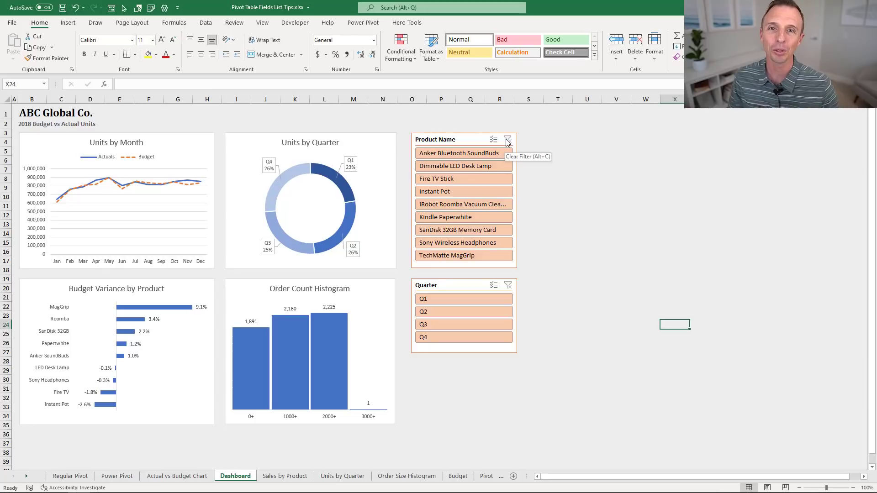